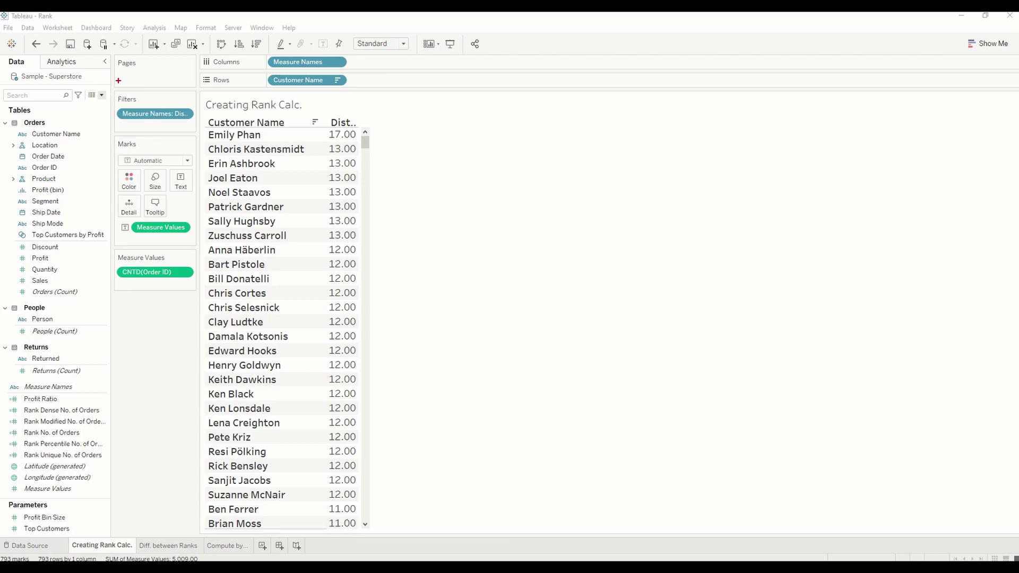
Create a new calculated field, Calculation1, and insert an empty RANK( ) function found by searching 'rank'
left_click_drag(94, 89, 114, 113)
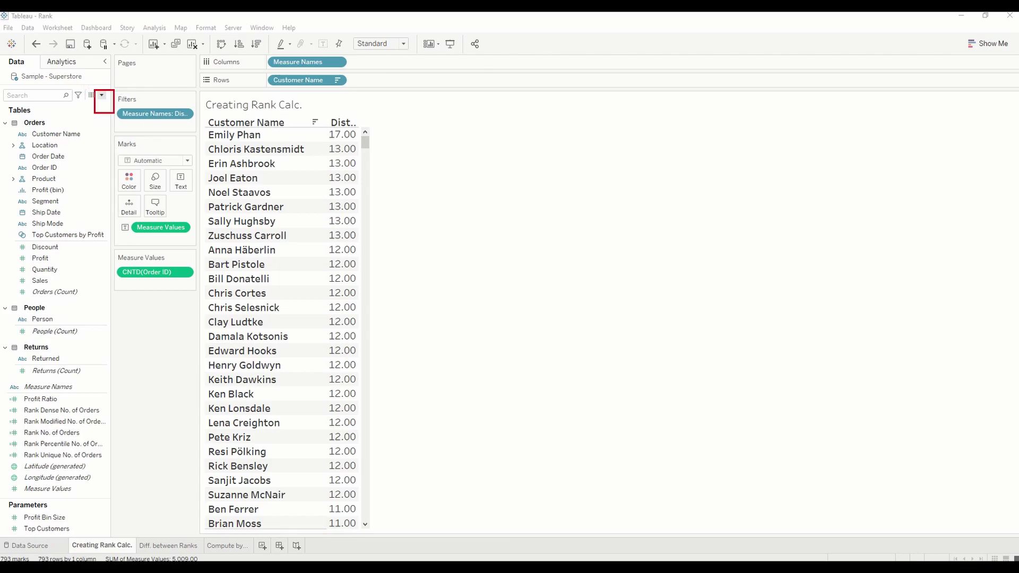
left_click(102, 95)
left_click(91, 109)
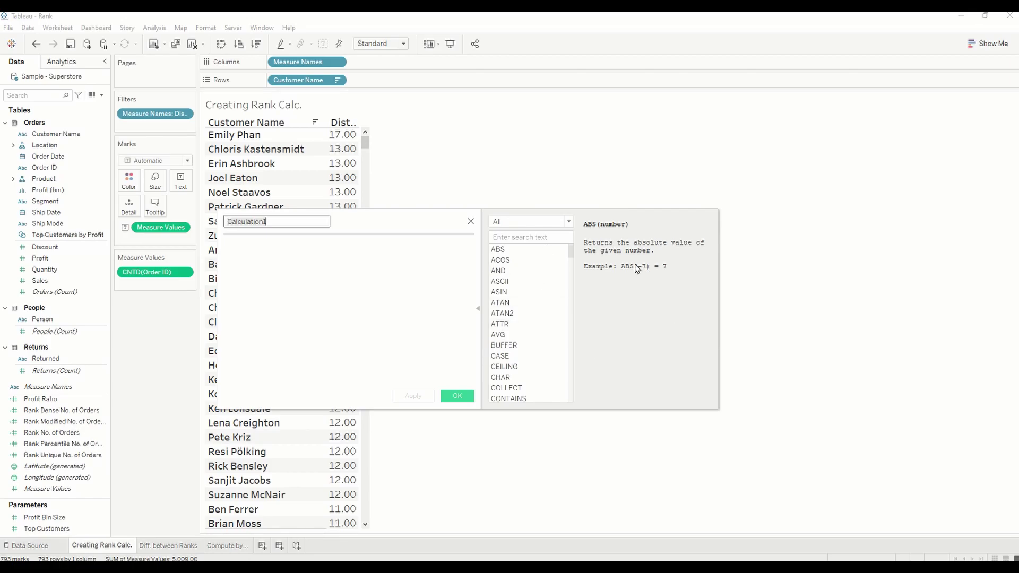
left_click(531, 235)
type("rank")
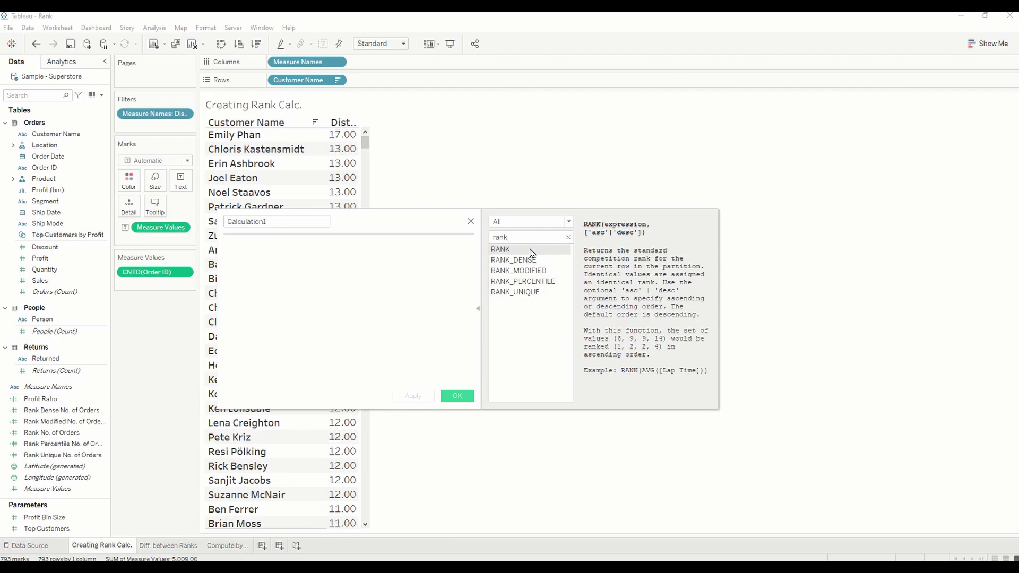
double_click(533, 253)
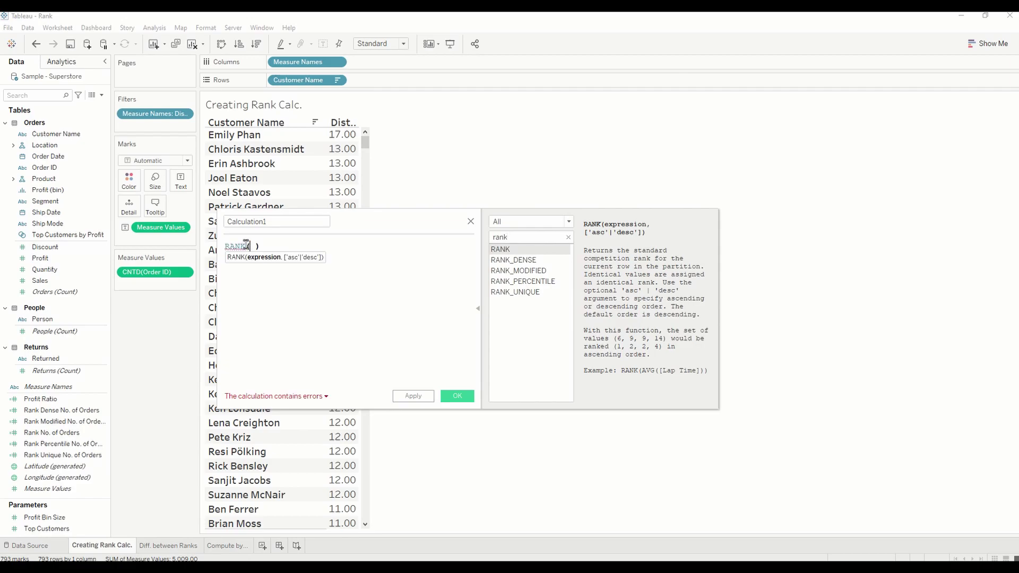
scroll(400, 286, "up", 3)
left_click(400, 286)
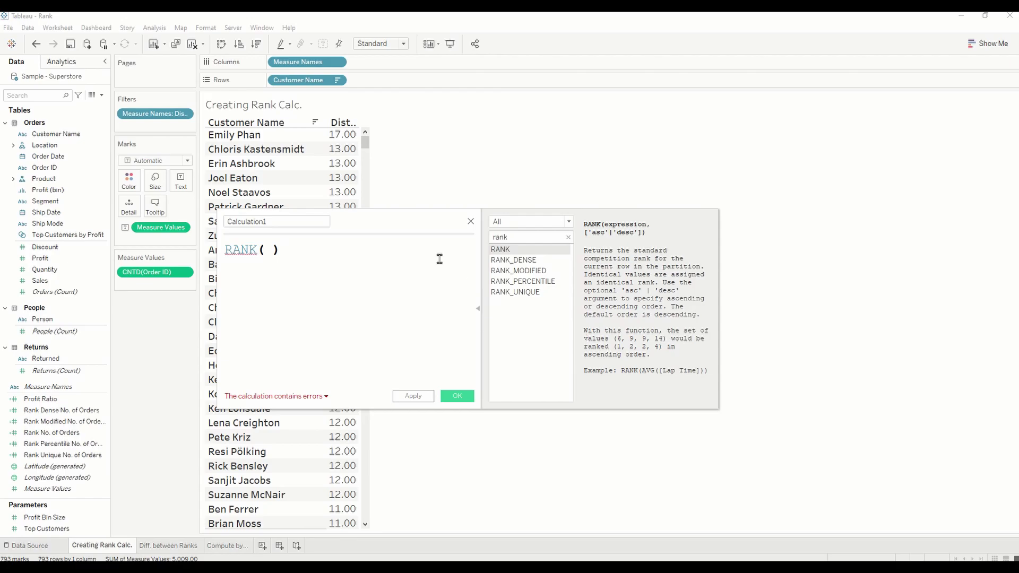
Drop the CNTD(Order ID) pill into RANK( ) so the formula reads RANK(COUNTD([Order ID]))
left_click_drag(408, 220, 545, 228)
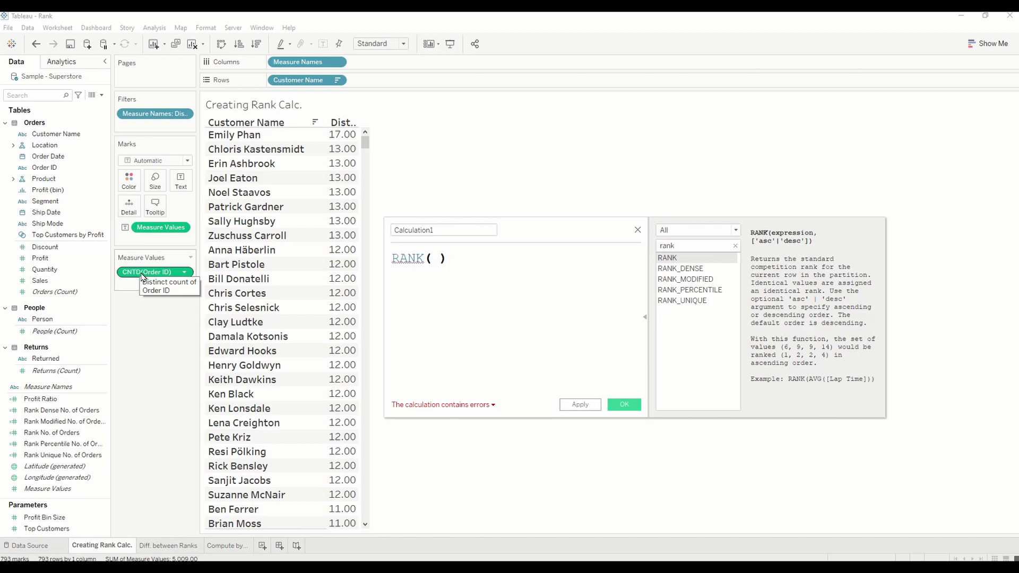
left_click_drag(140, 275, 434, 269)
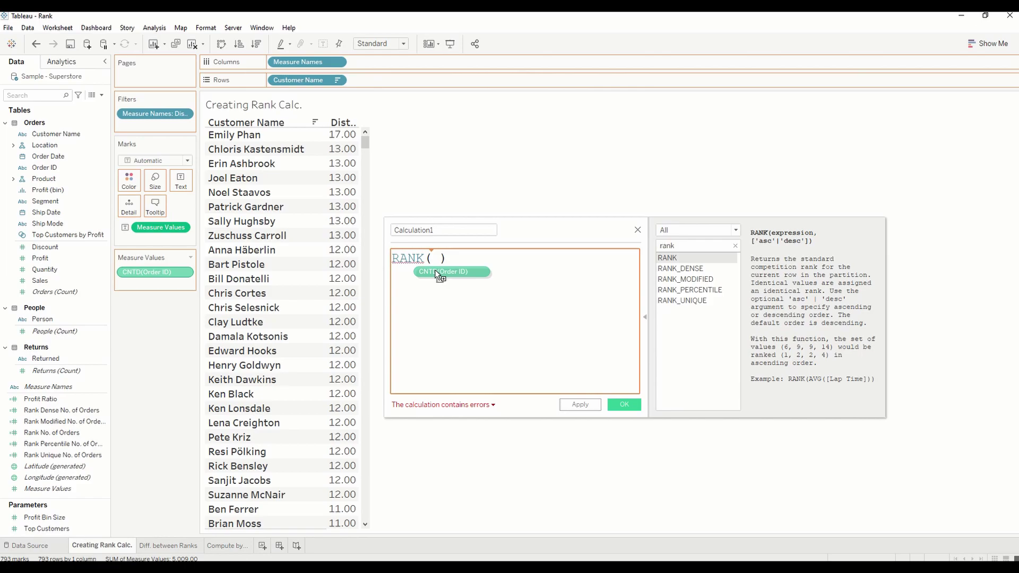
left_click_drag(435, 270, 434, 270)
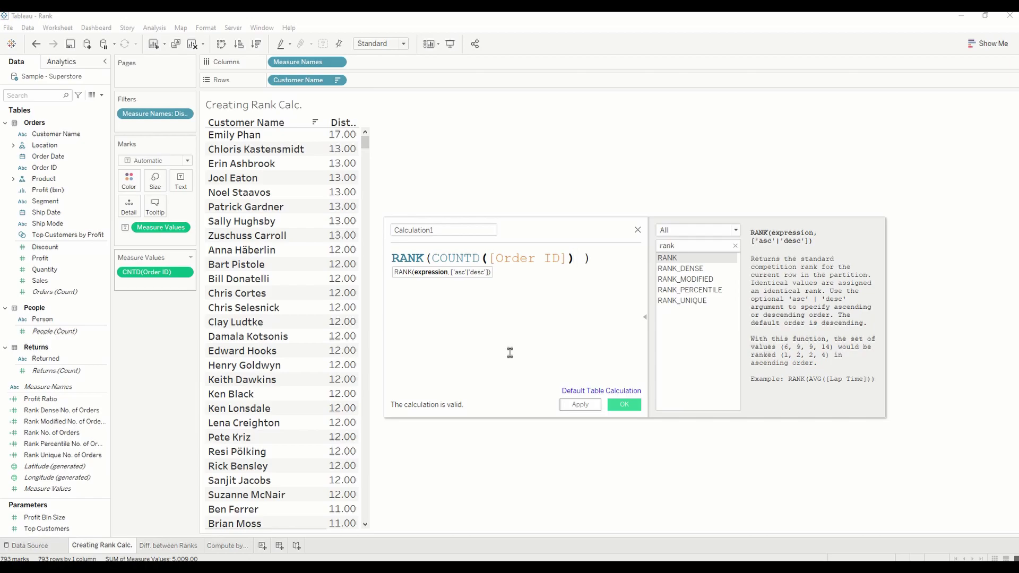
Rename Calculation1 to 'Rank # Orders', correcting the typo in the name
left_click_drag(455, 229, 381, 230)
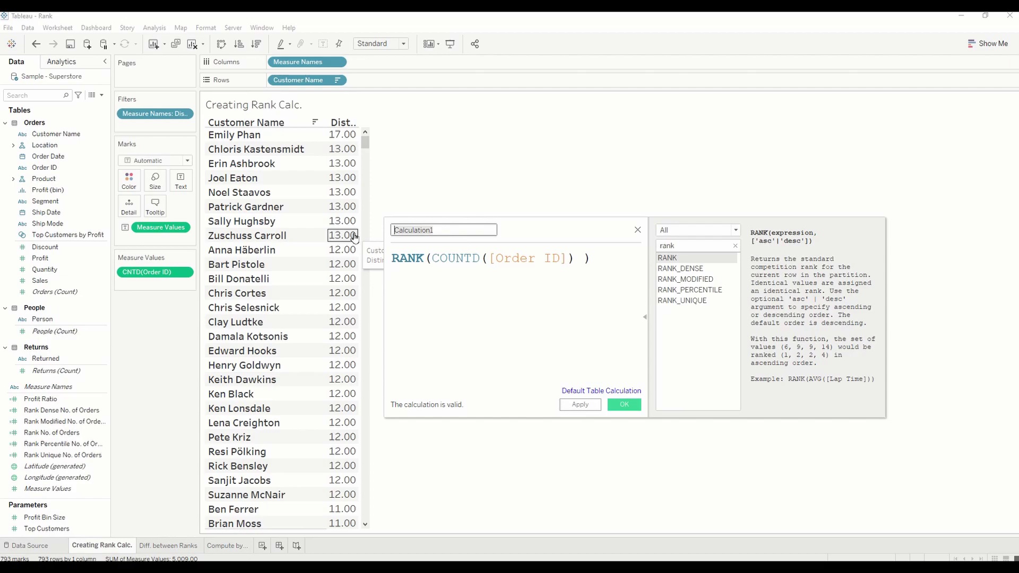
type("Rank # ORder")
key("BackSpace")
key("BackSpace")
key("BackSpace")
key("BackSpace")
type("rders")
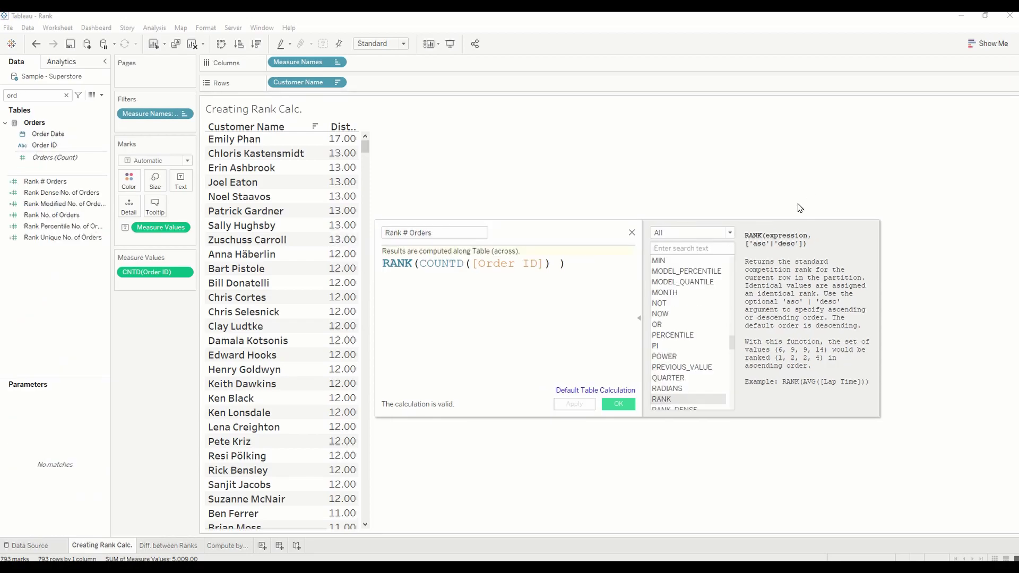
left_click(559, 265)
key("Left")
type(",")
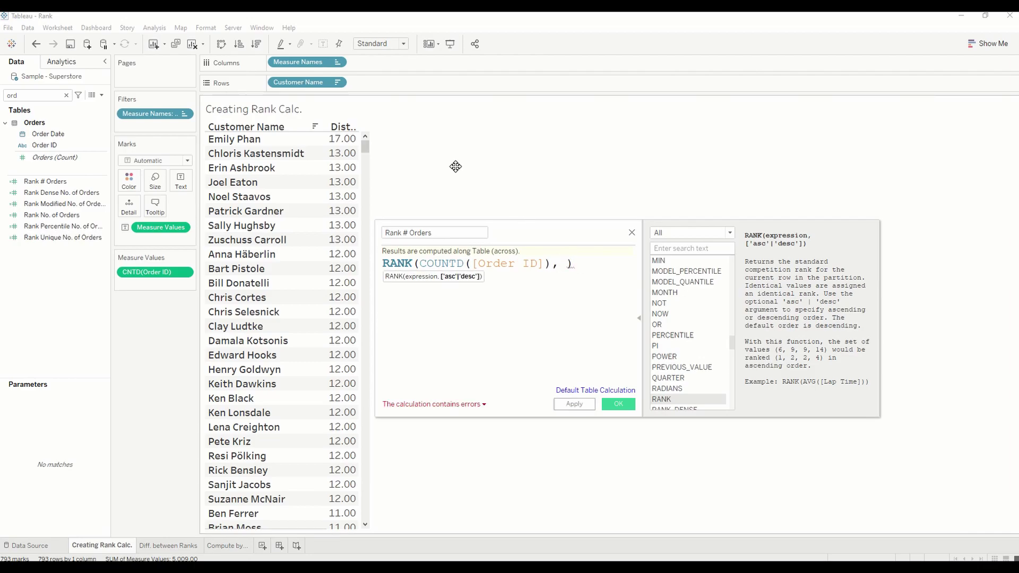
type("asc'")
key("Left")
key("Left")
key("Left")
key("Left")
type("'")
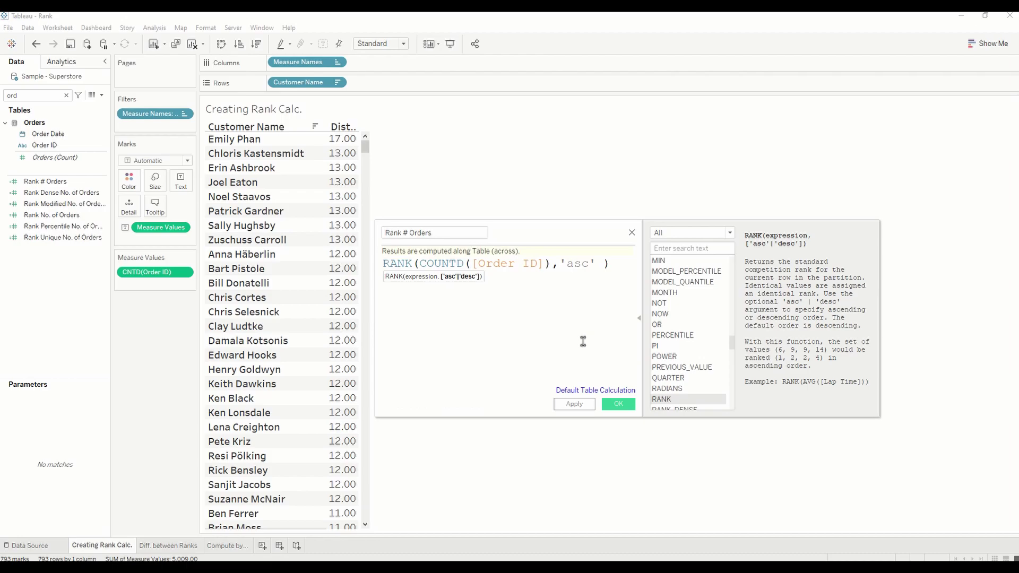
left_click(583, 339)
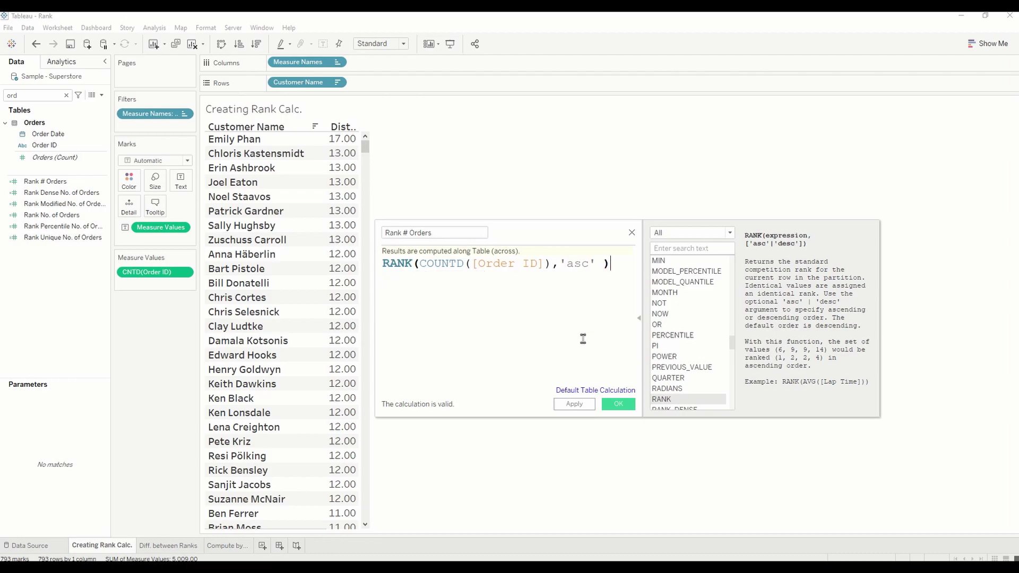
left_click(595, 263)
key("BackSpace")
key("BackSpace")
key("BackSpace")
key("BackSpace")
key("BackSpace")
key("BackSpace")
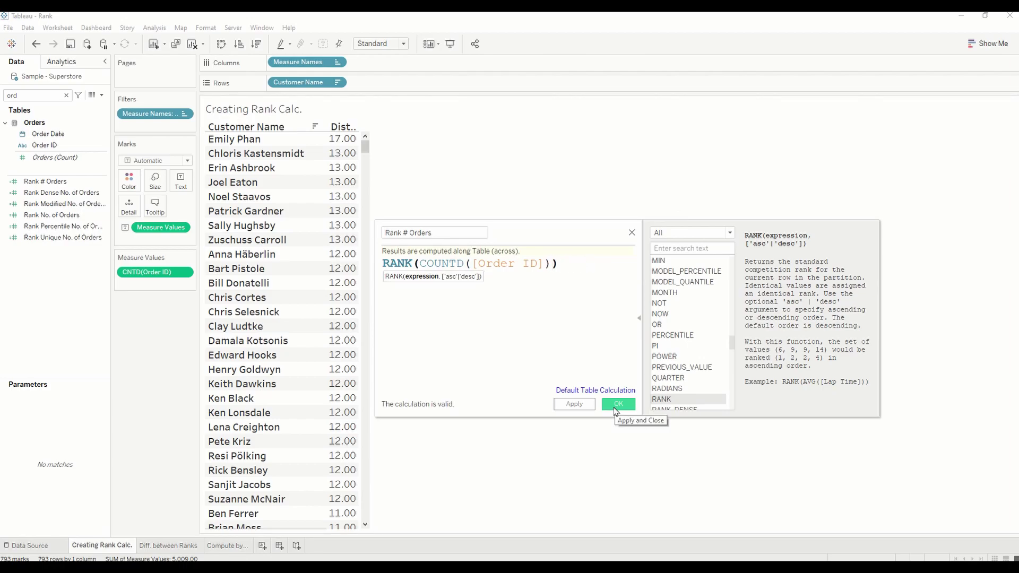
left_click(573, 311)
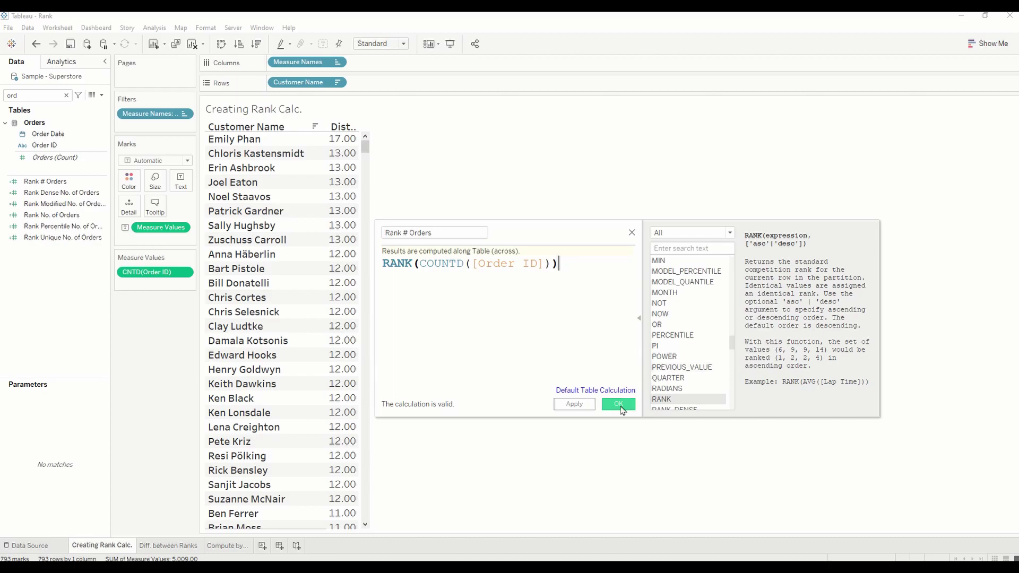
Save Rank # Orders and add it to Measure Values beside the distinct order counts
left_click(621, 407)
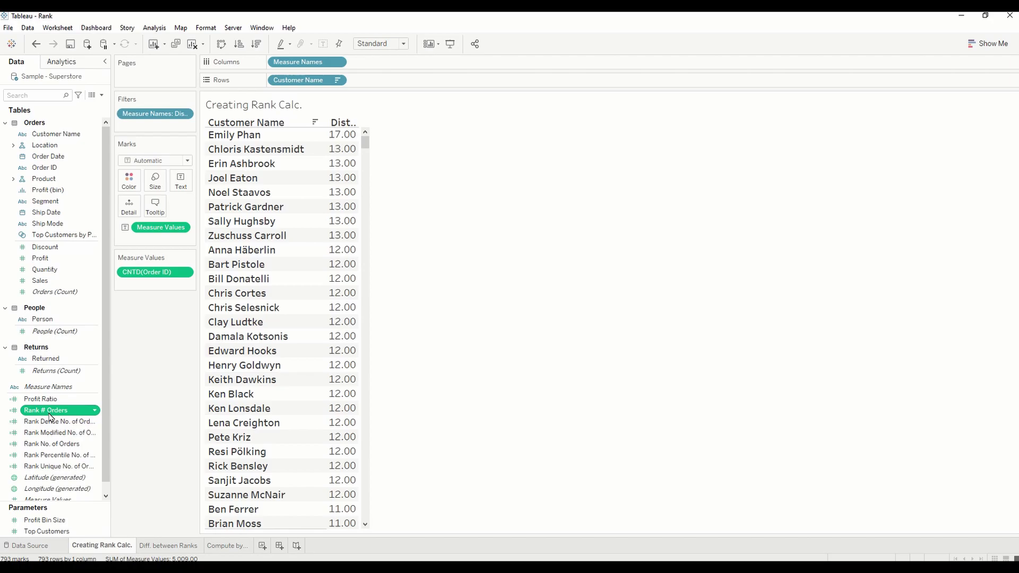
left_click_drag(50, 417, 147, 285)
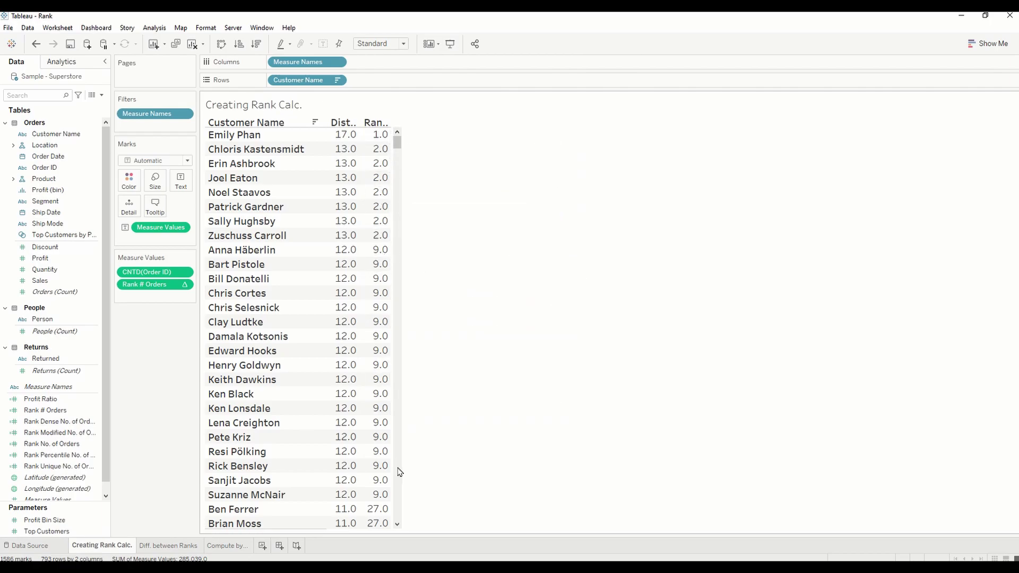
mouse_move(387, 480)
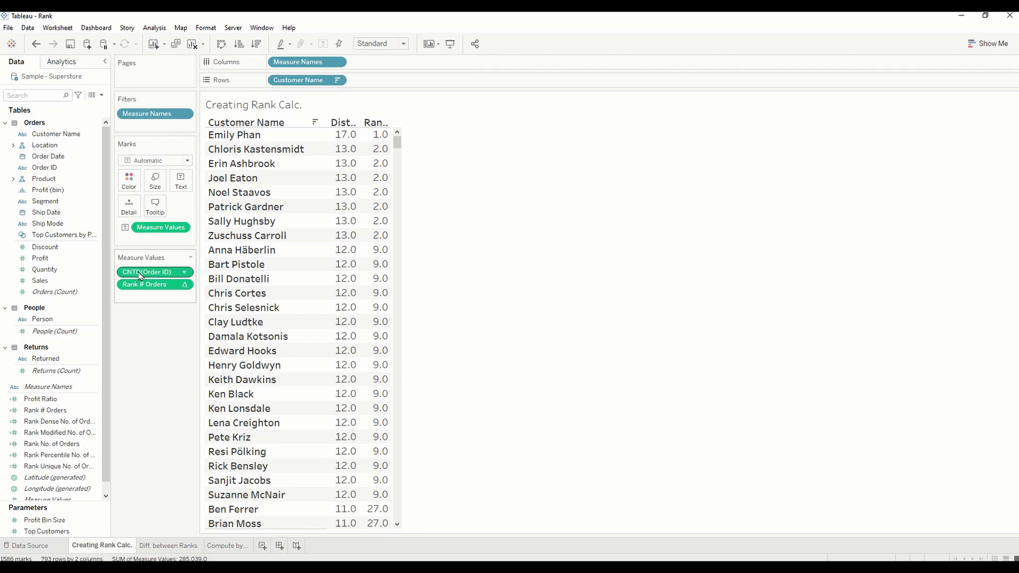
Give the distinct Order ID count a Rank table calculation and close the settings
mouse_move(140, 275)
left_mouse_down()
mouse_move(90, 263)
mouse_move(151, 276)
left_mouse_up()
left_click(186, 276)
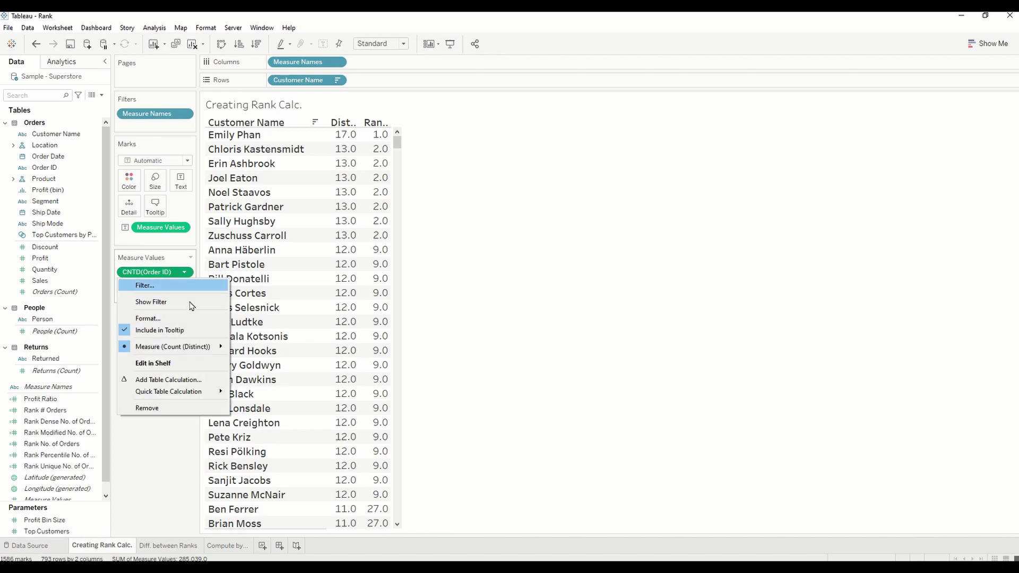
left_click(177, 385)
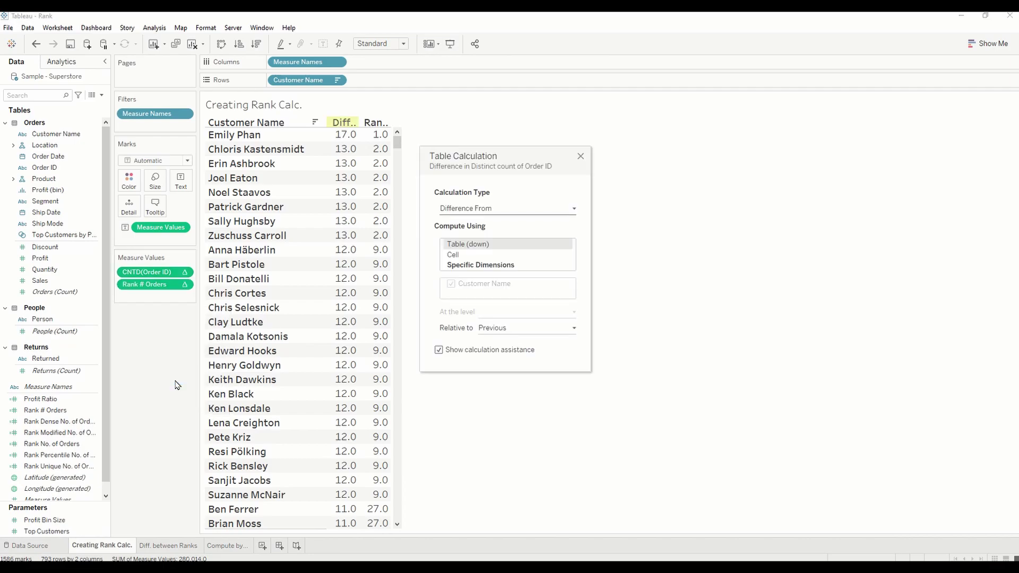
left_click(479, 210)
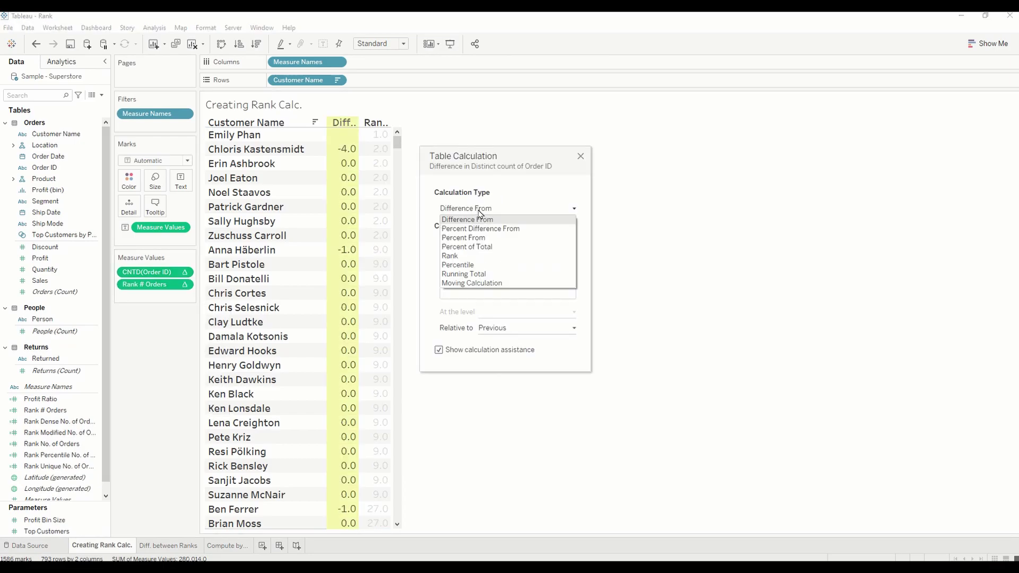
left_click(473, 260)
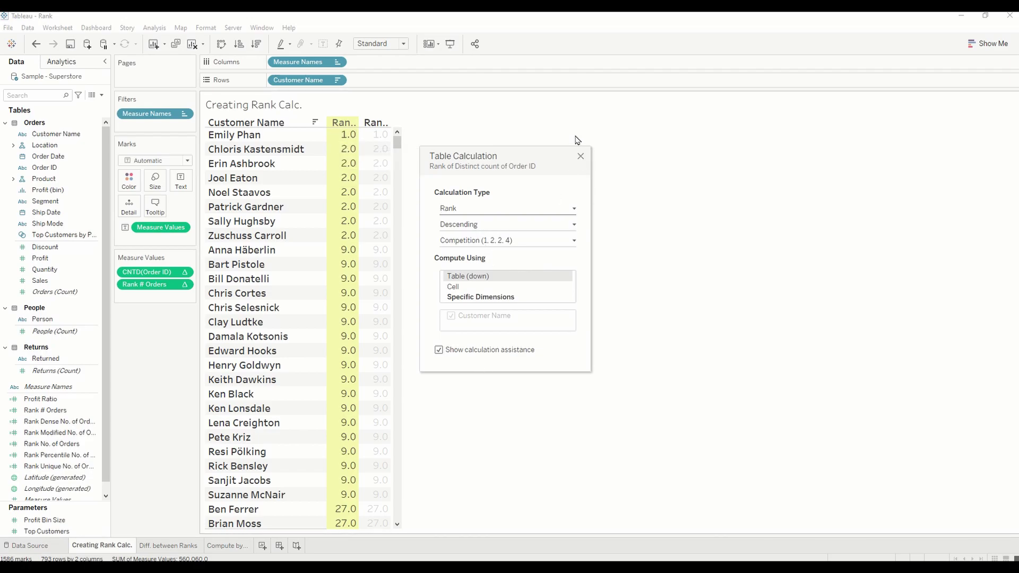
left_click(581, 157)
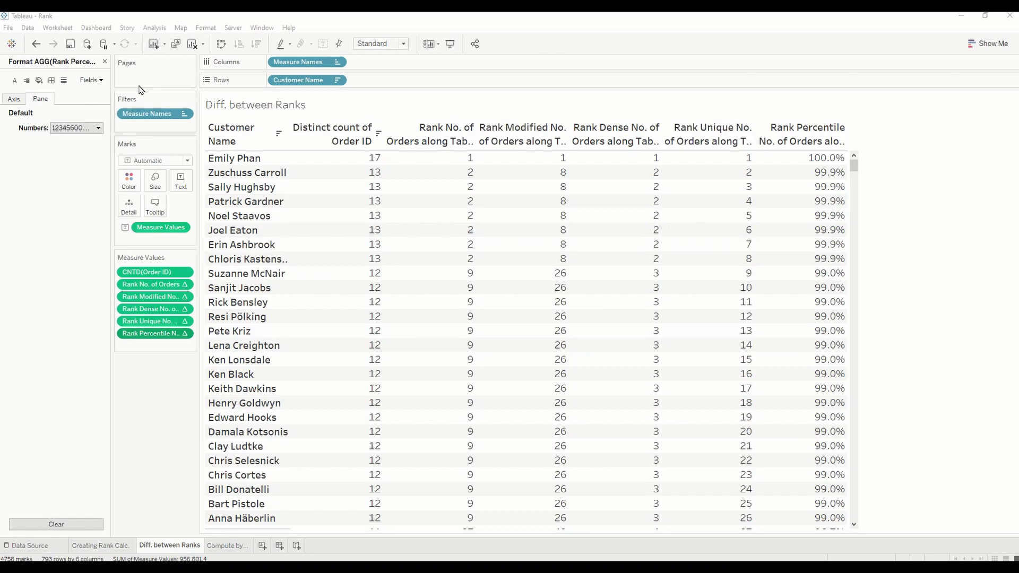
Restore the Data pane and open Rank Dense No. of Orders to inspect RANK_DENSE(COUNTD([Order ID]))
left_click(105, 62)
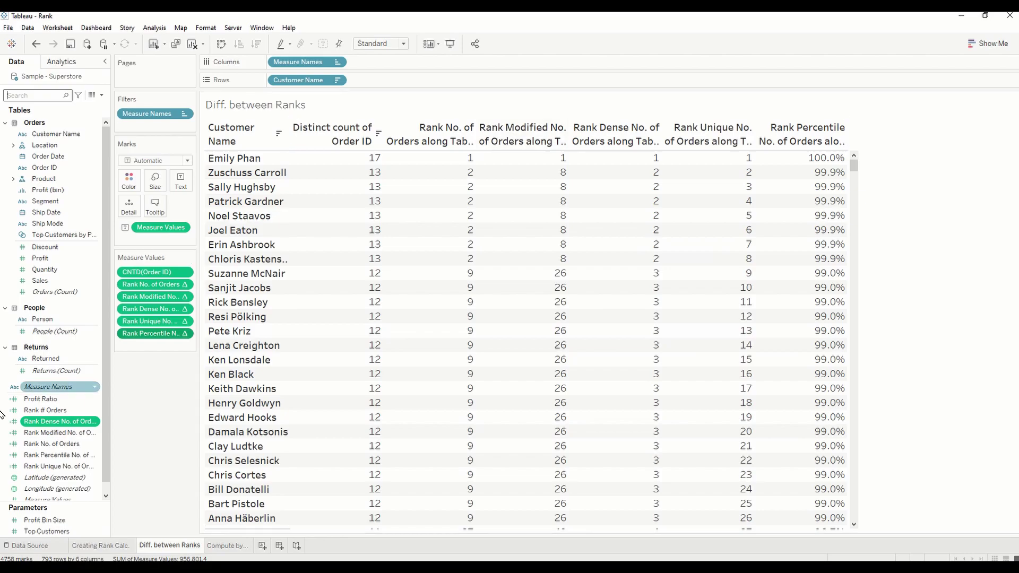
right_click(58, 423)
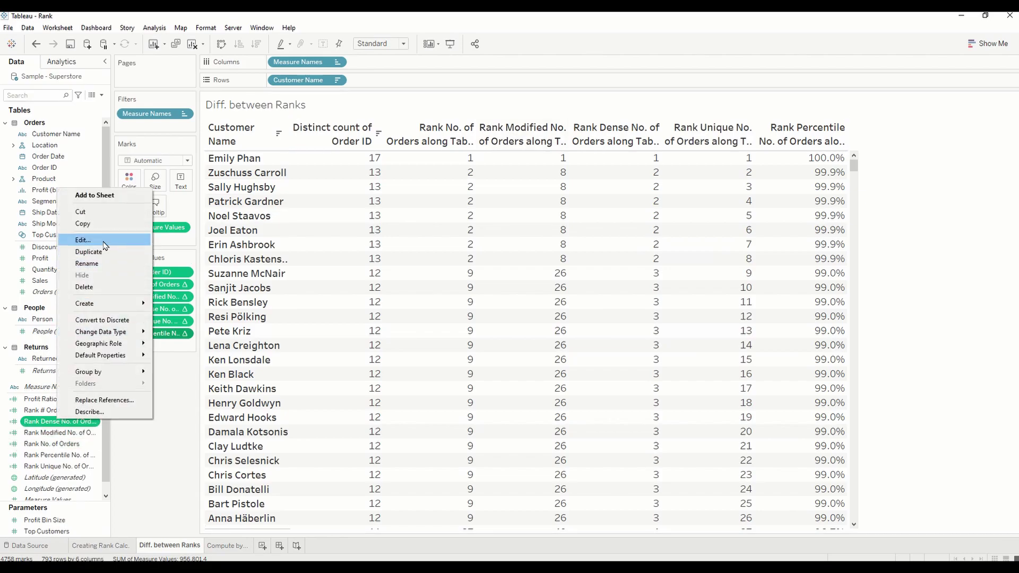
left_click(80, 242)
scroll(353, 296, "up", 3)
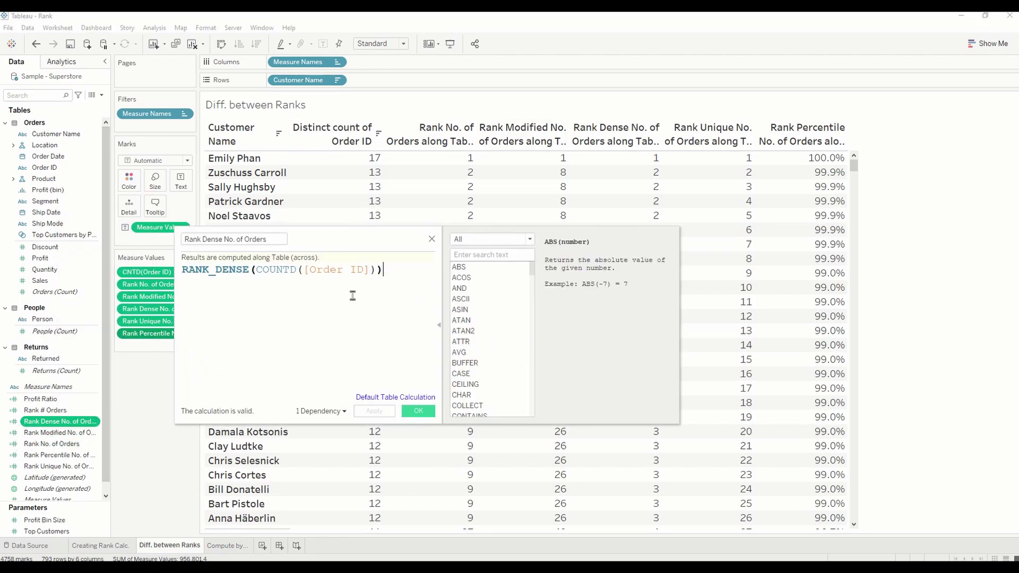
left_click_drag(208, 274, 249, 273)
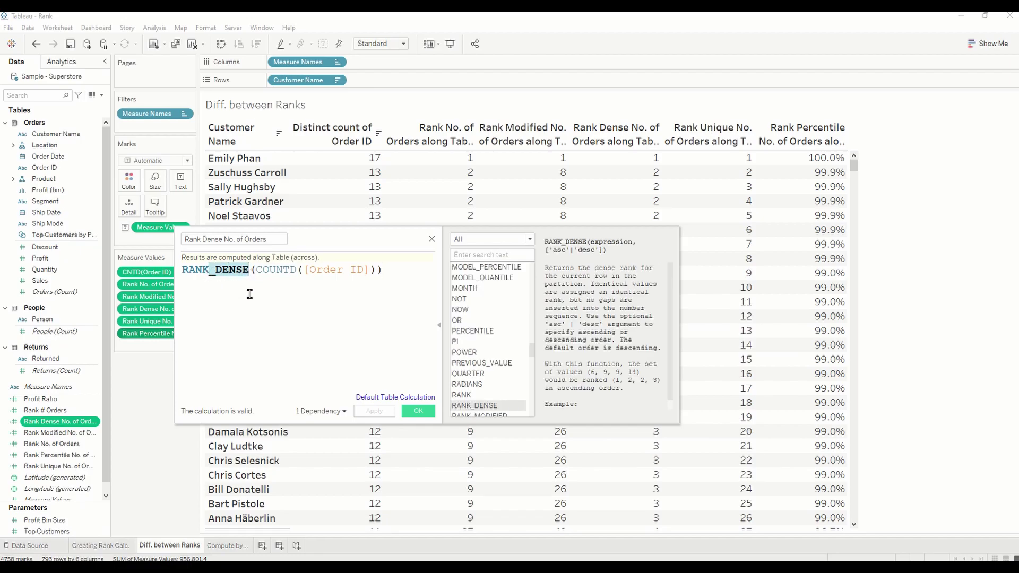
left_click(432, 240)
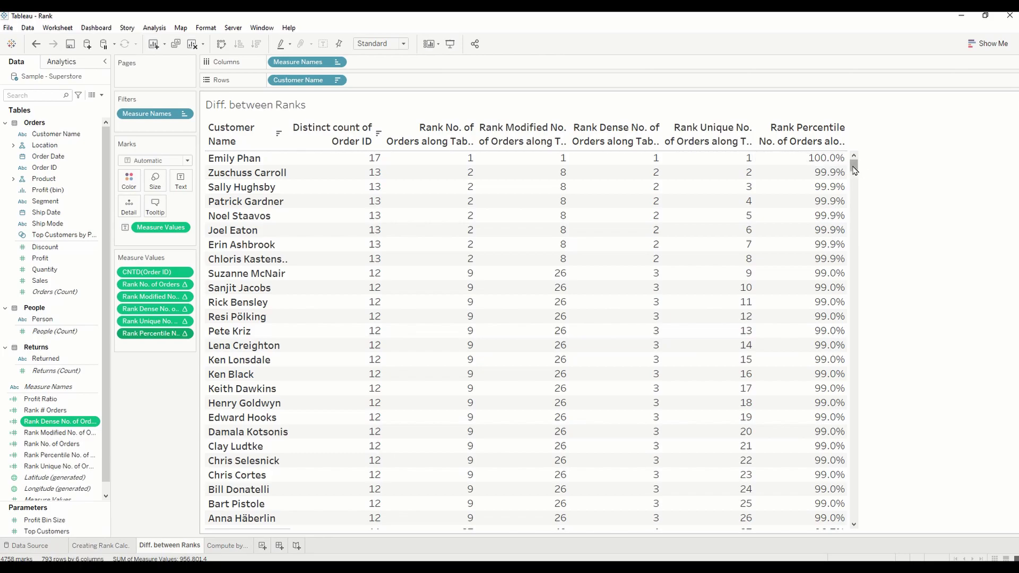
Scroll through the rank comparison table, then move on to the Compute by... sheet
left_click_drag(854, 168, 851, 396)
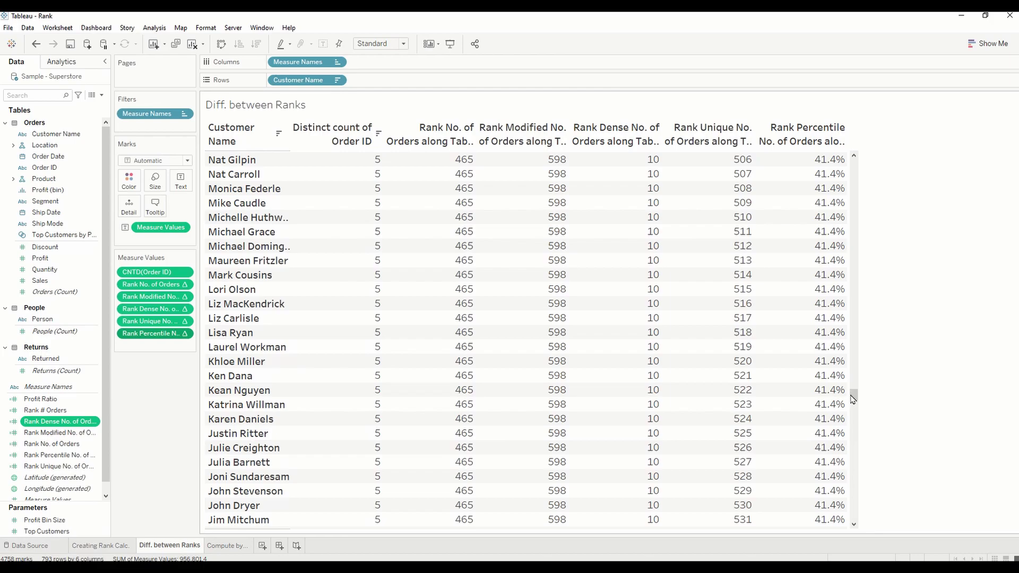
left_click_drag(850, 396, 872, 377)
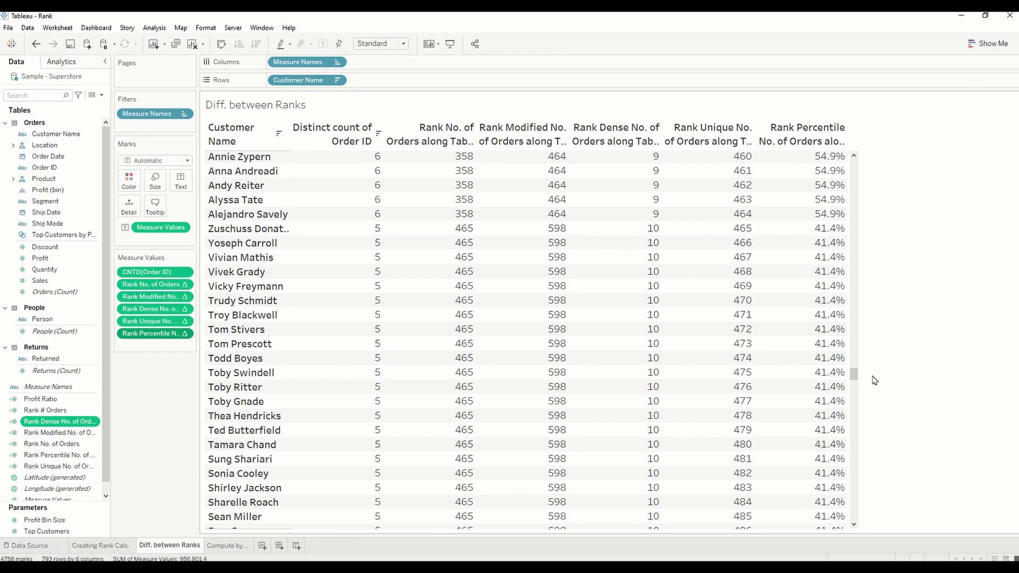
key("ctrl+Tab")
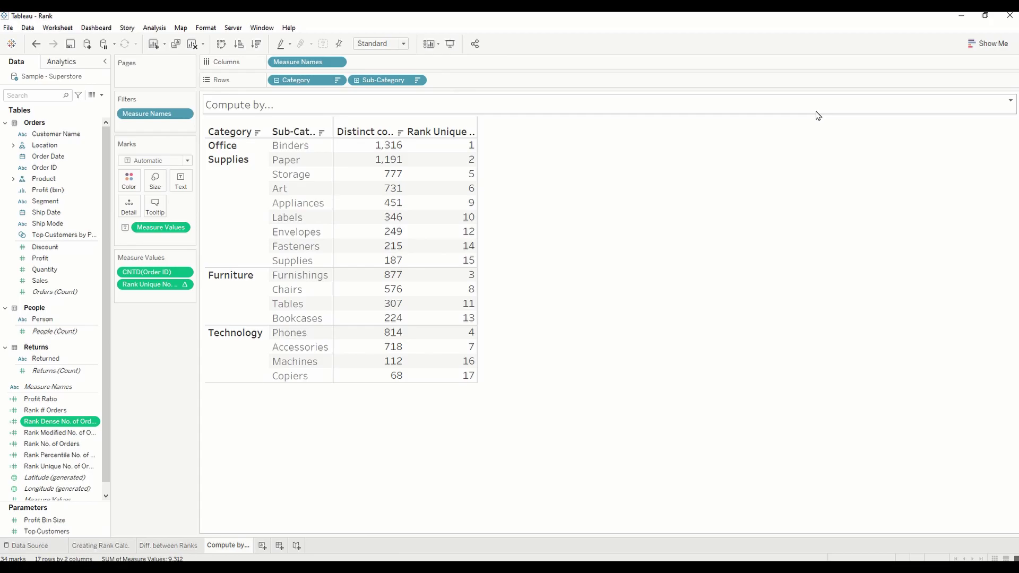
Open the dropdown menu on the Rank Unique No. of Orders pill in Measure Values
mouse_move(159, 291)
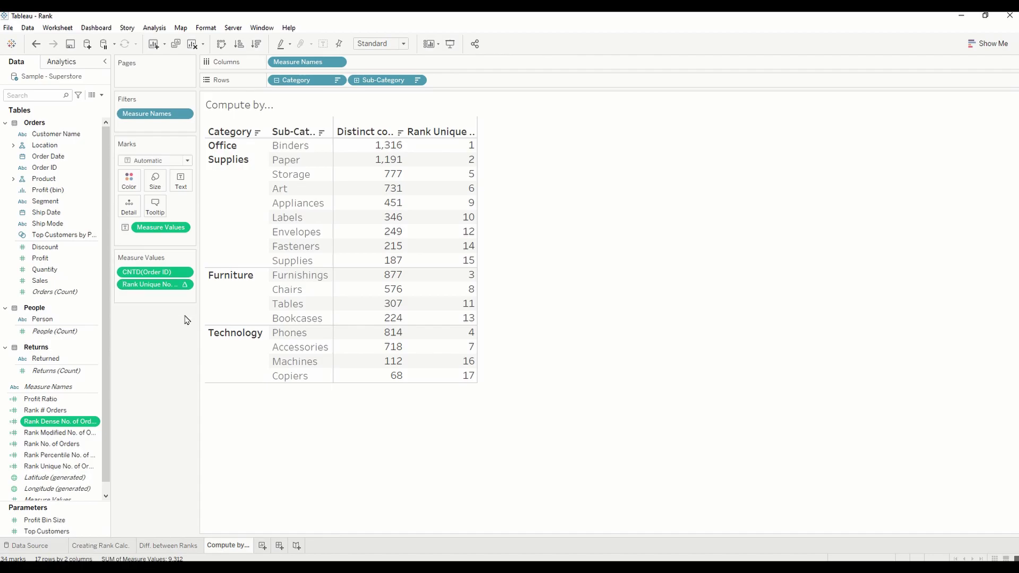
left_click(185, 285)
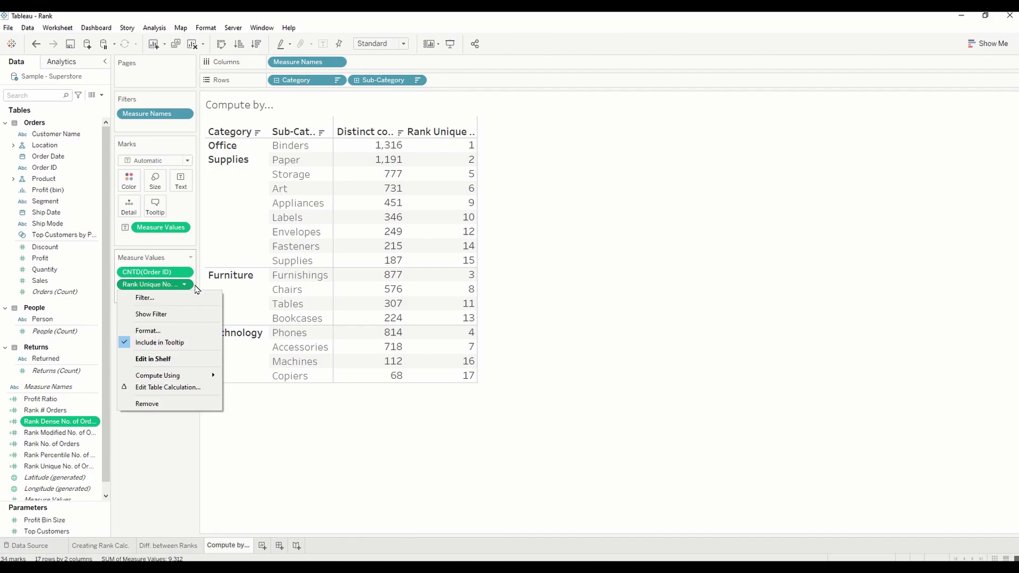
Open Edit Table Calculation for Rank Unique No. of Orders and choose Specific Dimensions
left_click(168, 393)
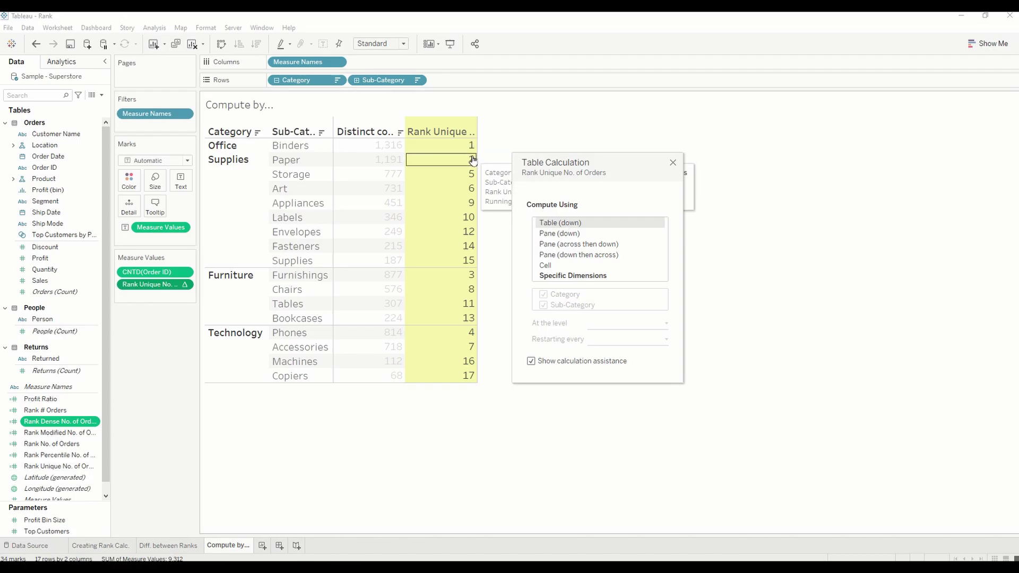
mouse_move(474, 175)
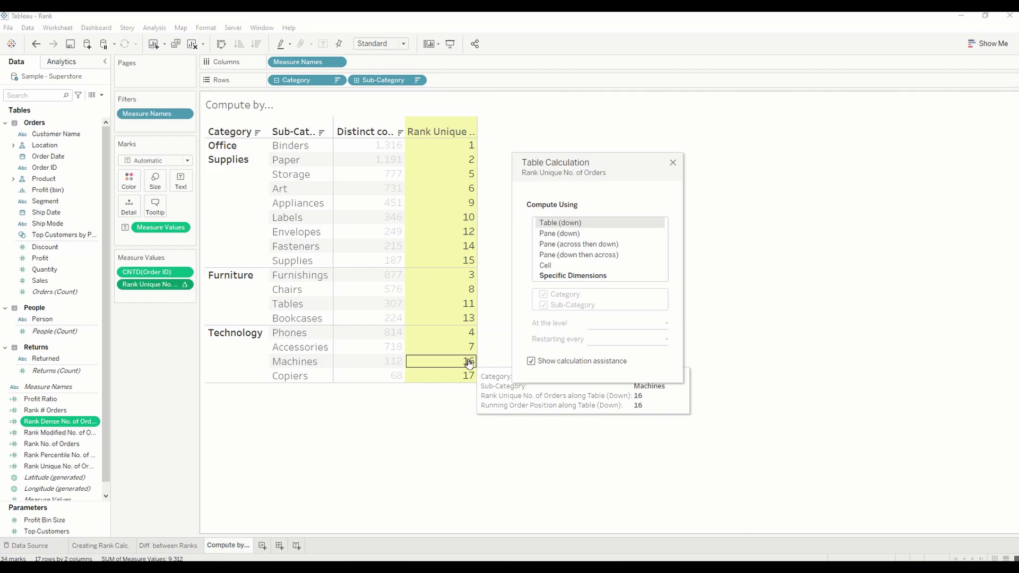
left_click(580, 281)
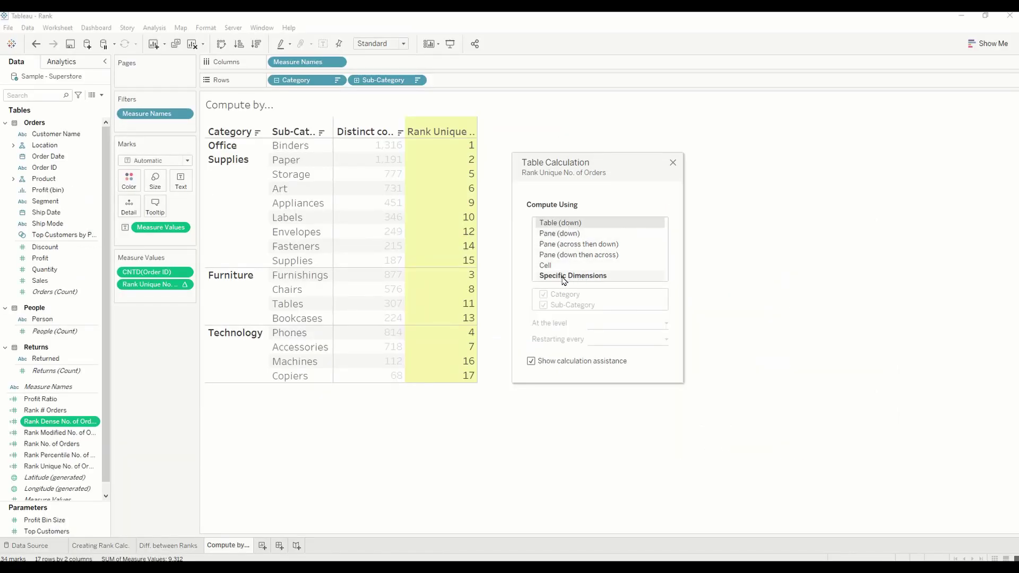
Set Compute Using to Specific Dimensions, unchecking Category and then rechecking it
left_click(564, 275)
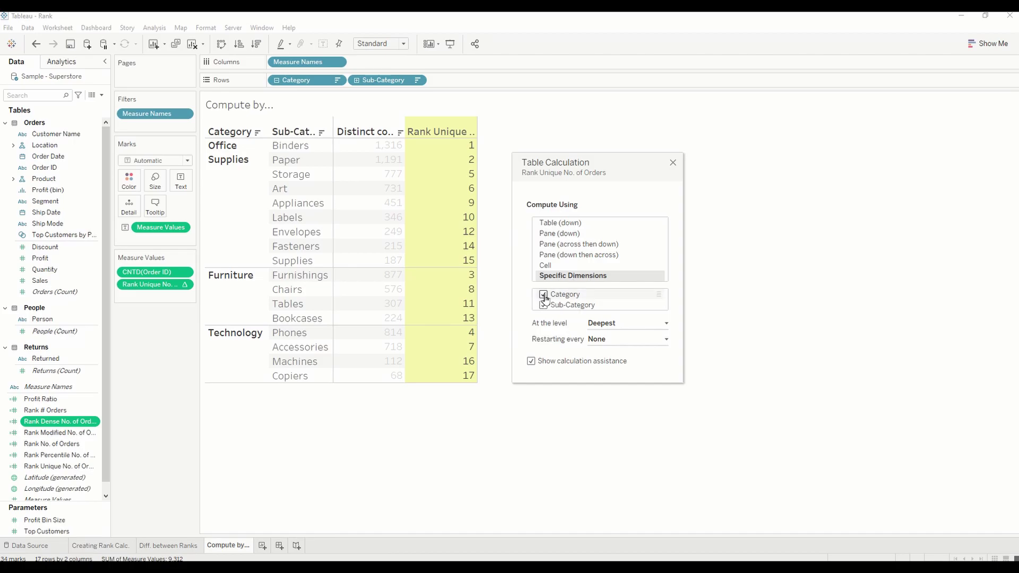
left_click(543, 295)
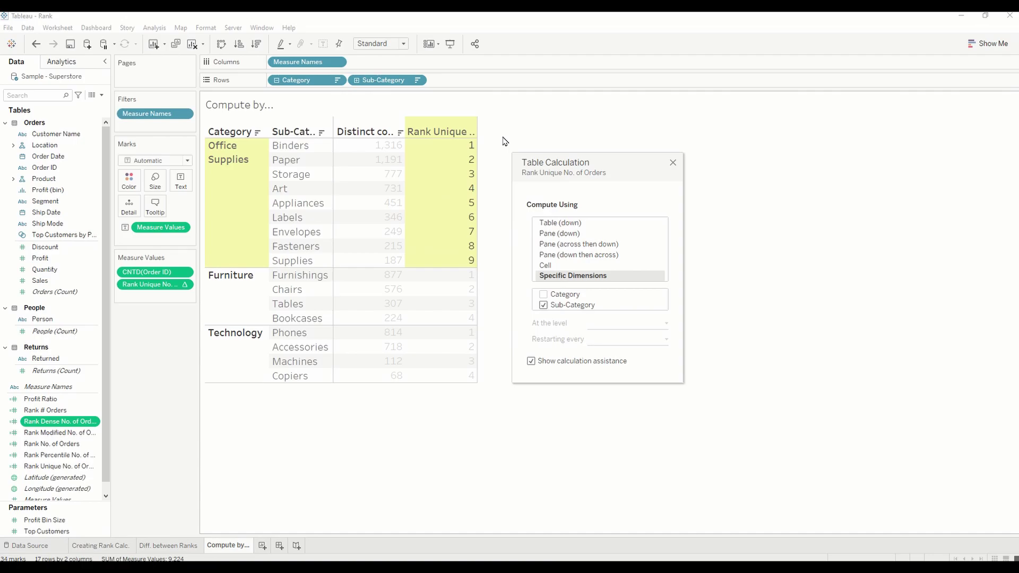
left_click(544, 296)
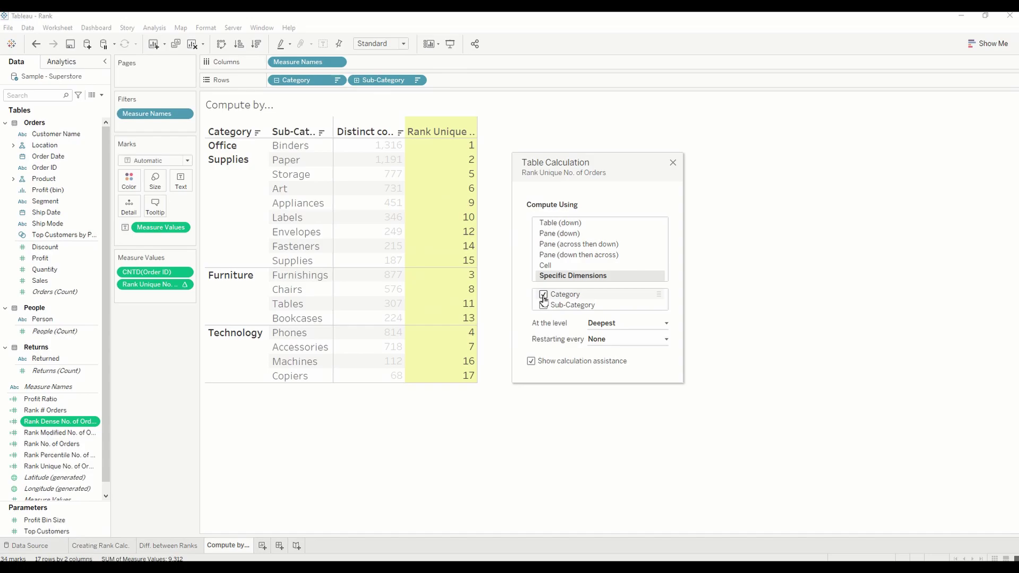
left_click(542, 306)
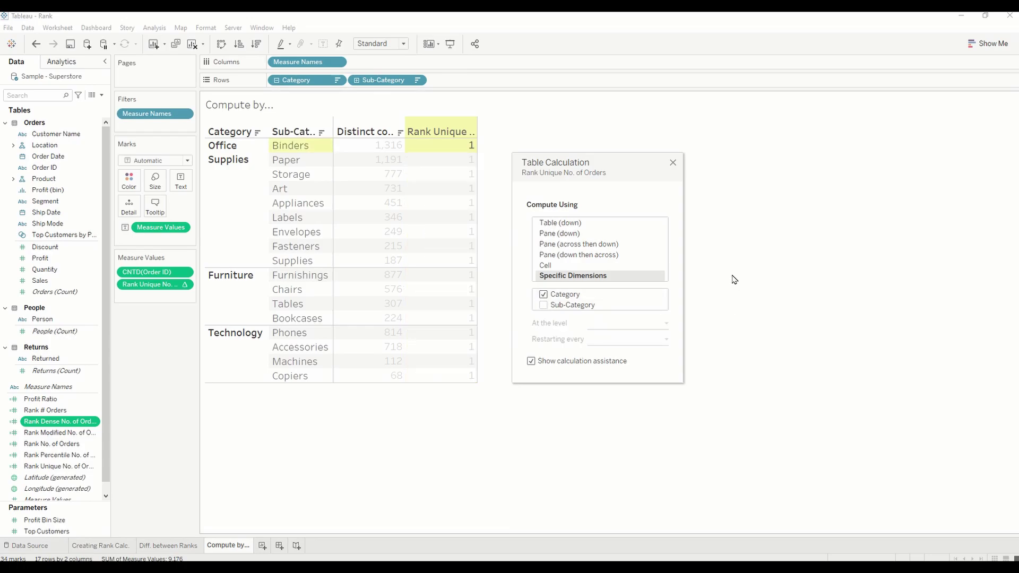
left_click(673, 162)
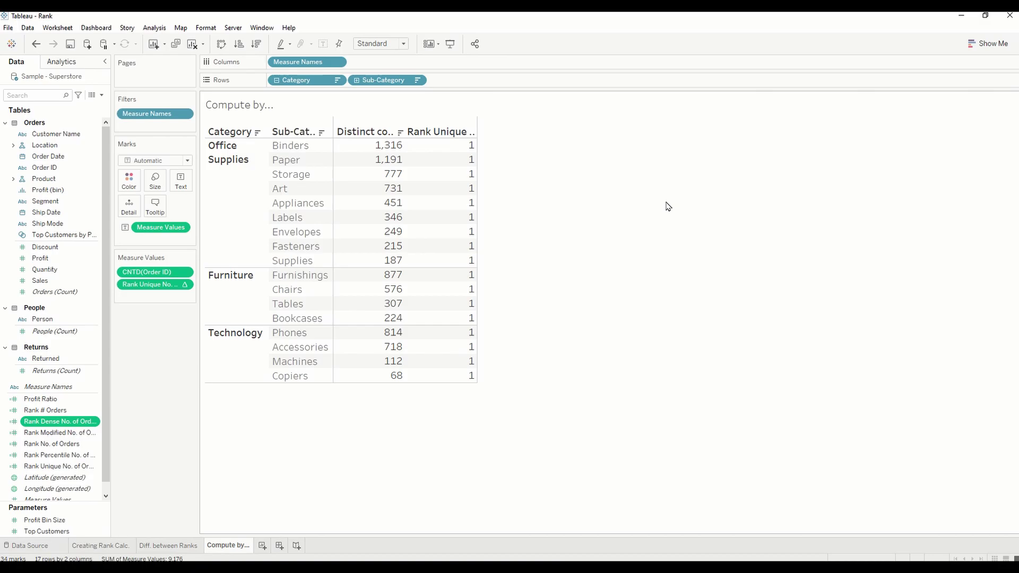
right_click(171, 285)
left_click(223, 380)
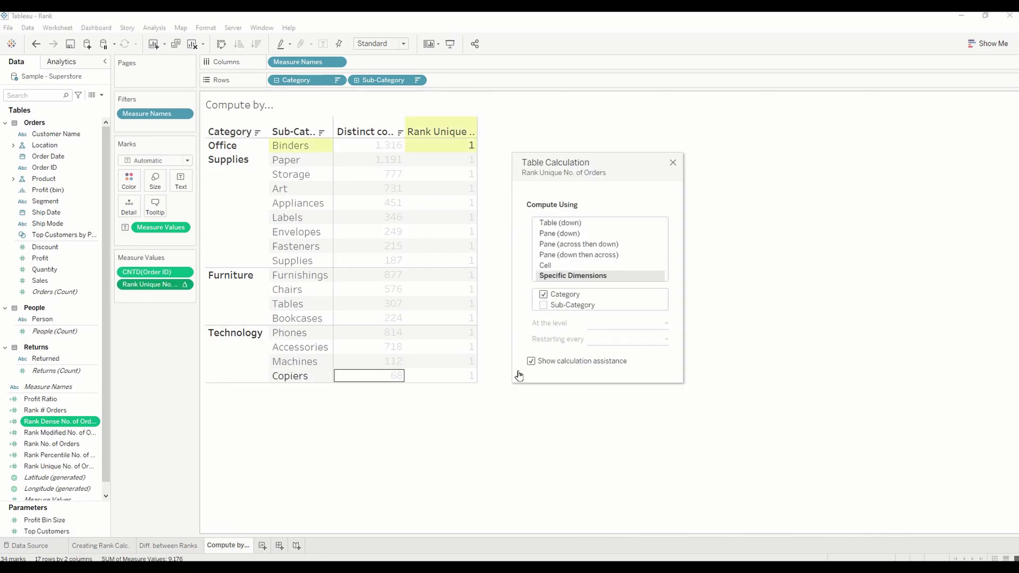